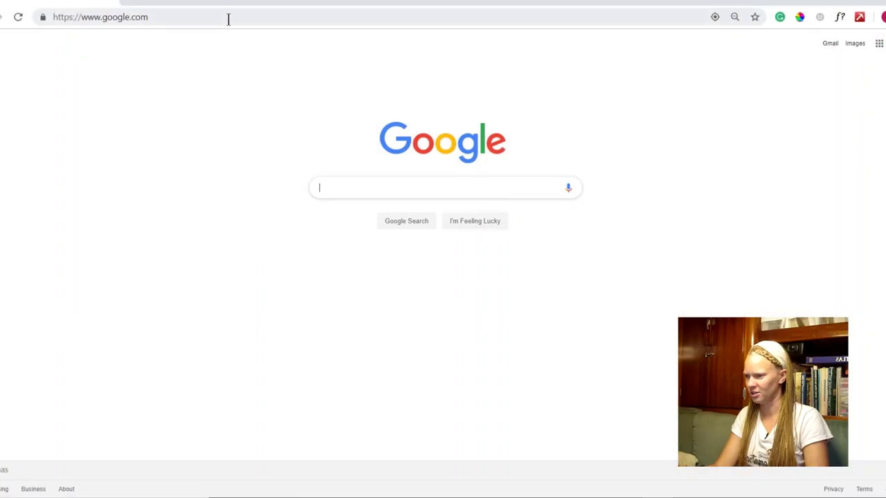
- Go to schwab.com and log in to the Schwab account
left_click(229, 18)
type("schw")
key("Down")
key("Return")
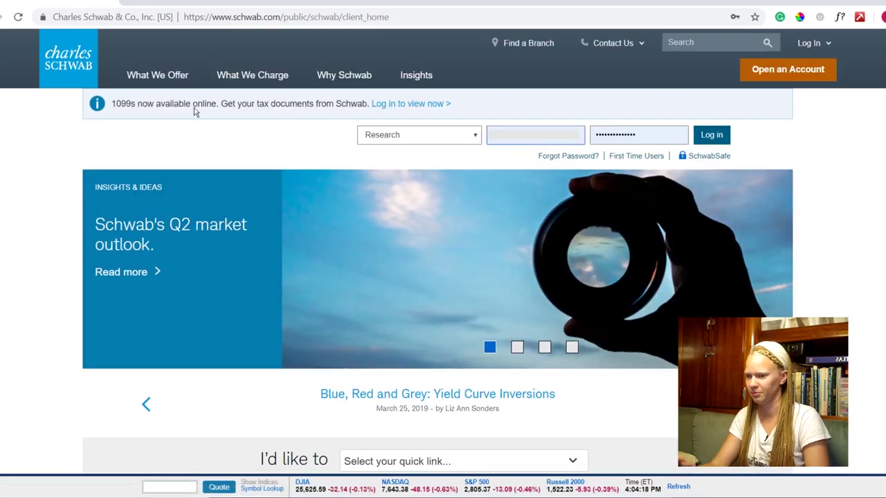
left_click(713, 137)
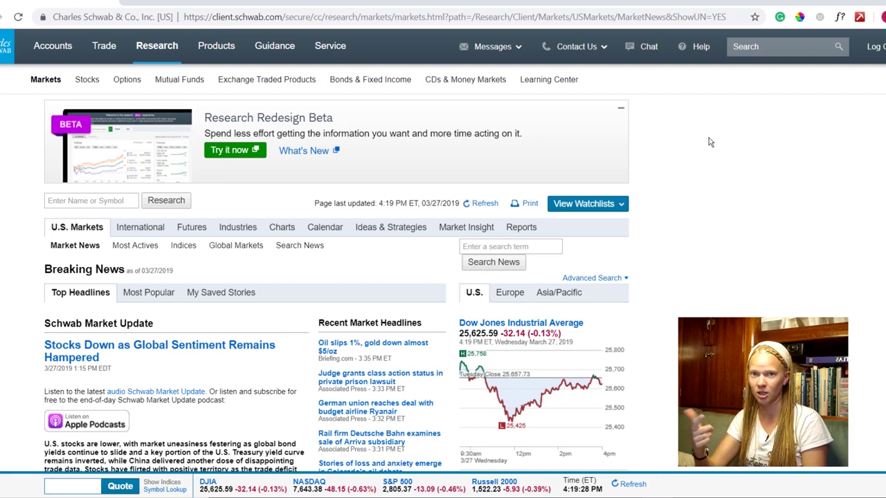
mouse_move(109, 50)
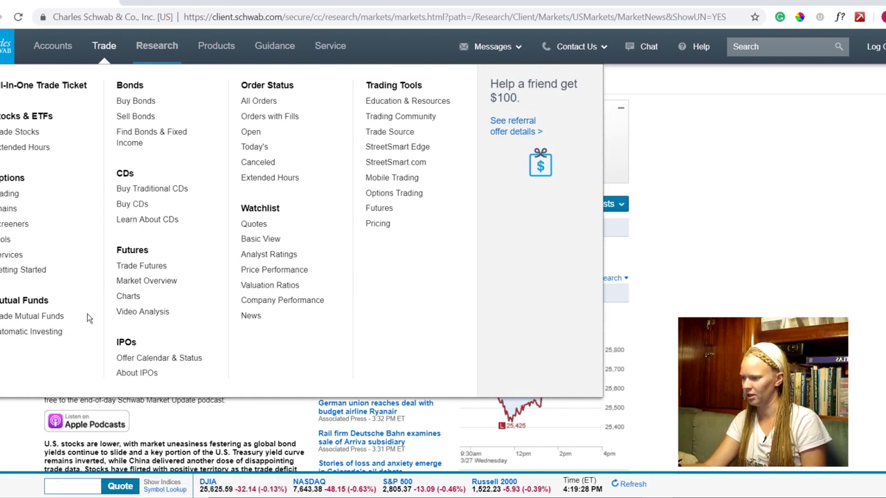
- Open the mutual fund trade page and switch the account to the Roth Contributory IRA
left_click(50, 320)
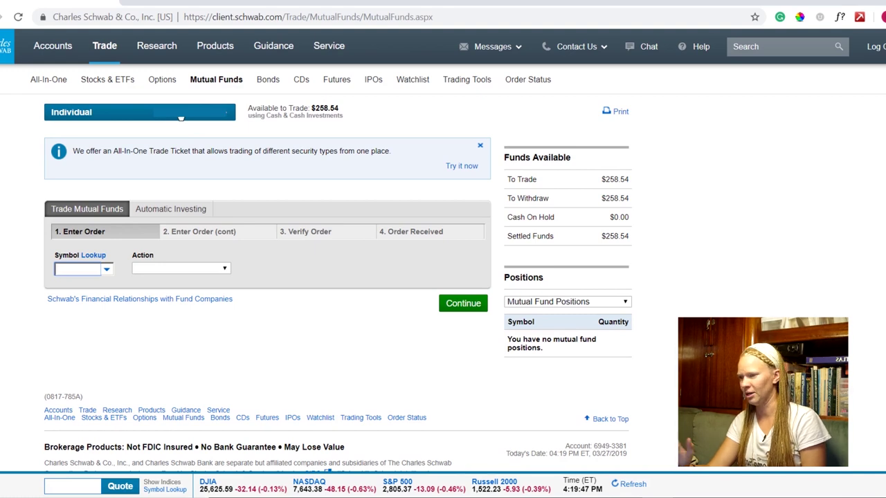
left_click(180, 118)
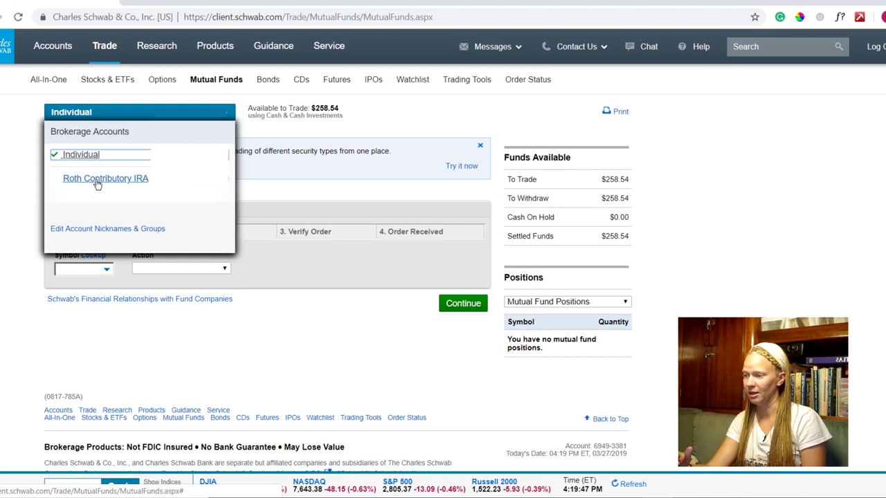
left_click(97, 182)
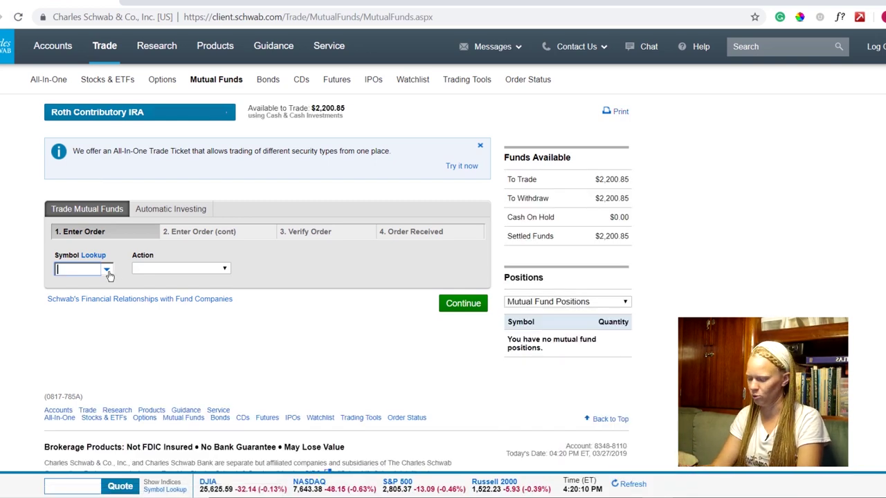
- Start a Buy order for SNXFX (Schwab 1000 Index Fund) and continue to the amount step
type("snxfx")
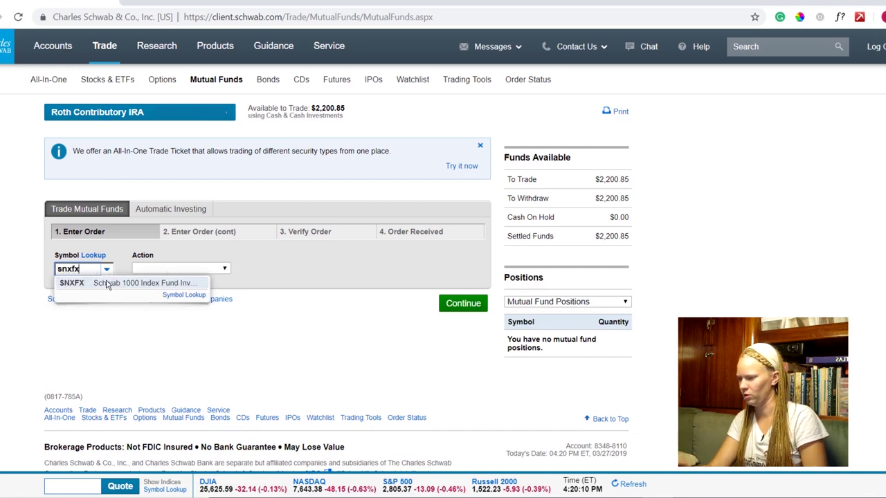
left_click(107, 283)
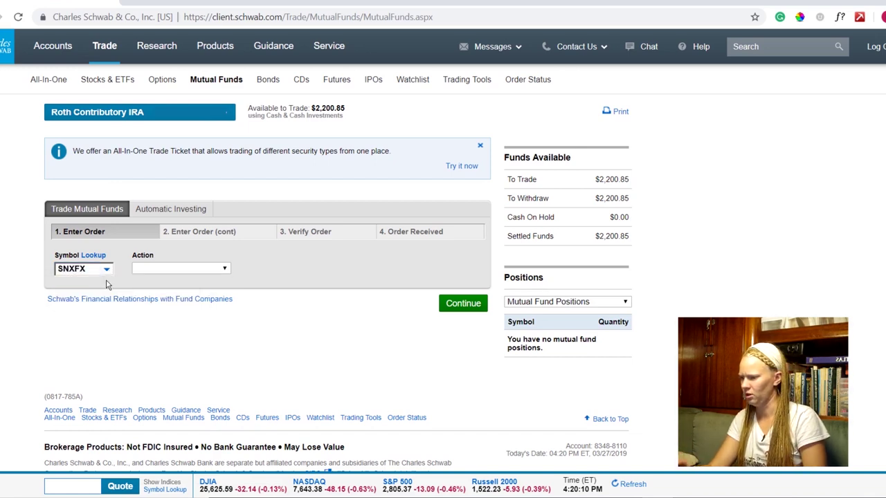
left_click(194, 269)
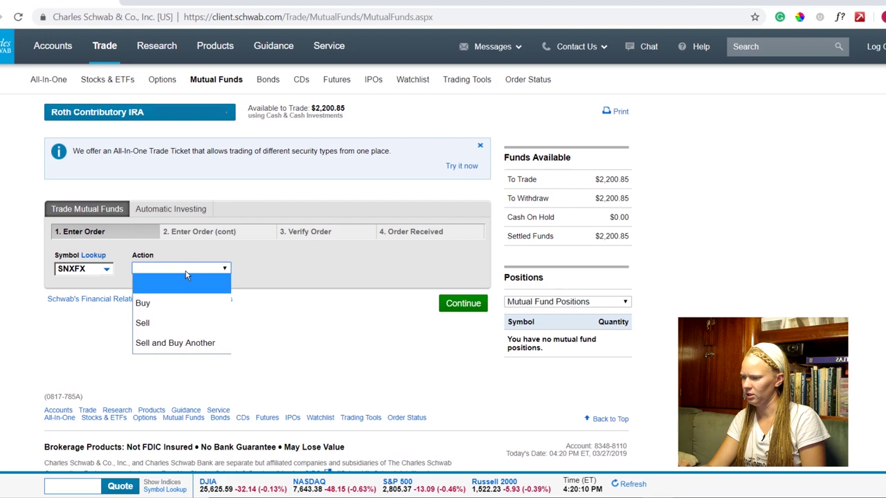
left_click(166, 308)
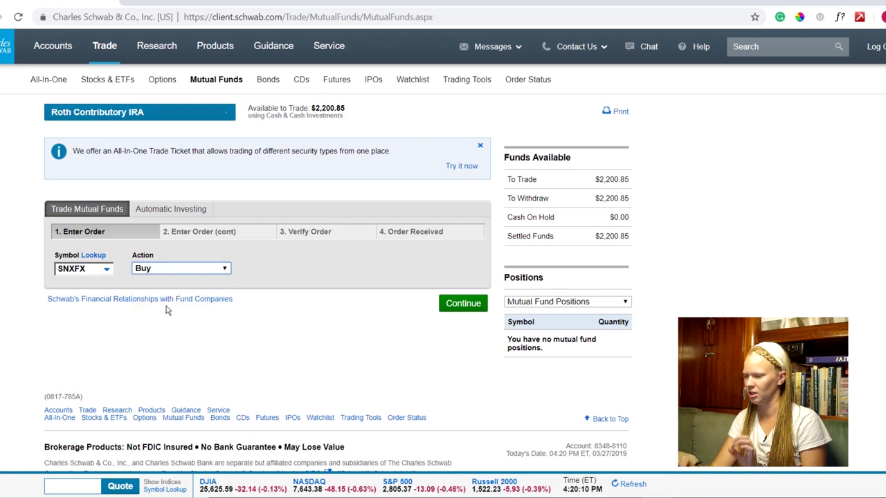
left_click(456, 311)
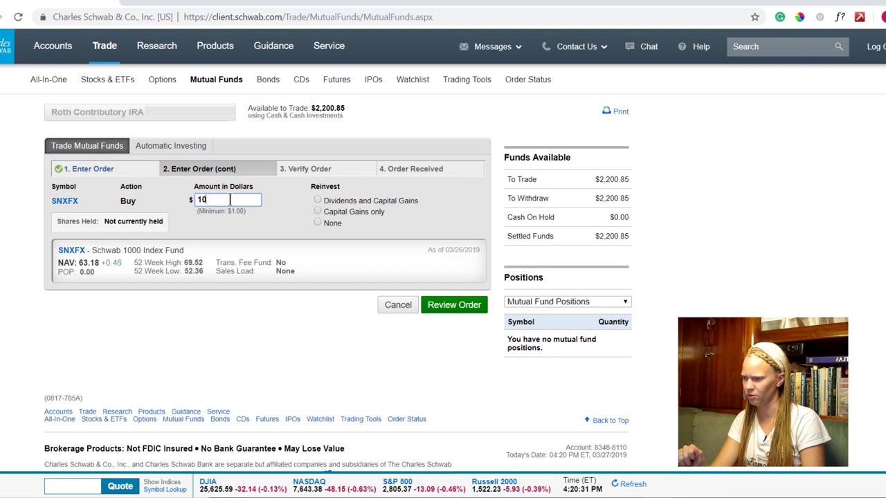
- Enter a $1000 buy amount and set dividend and gain reinvestment to None
type("00")
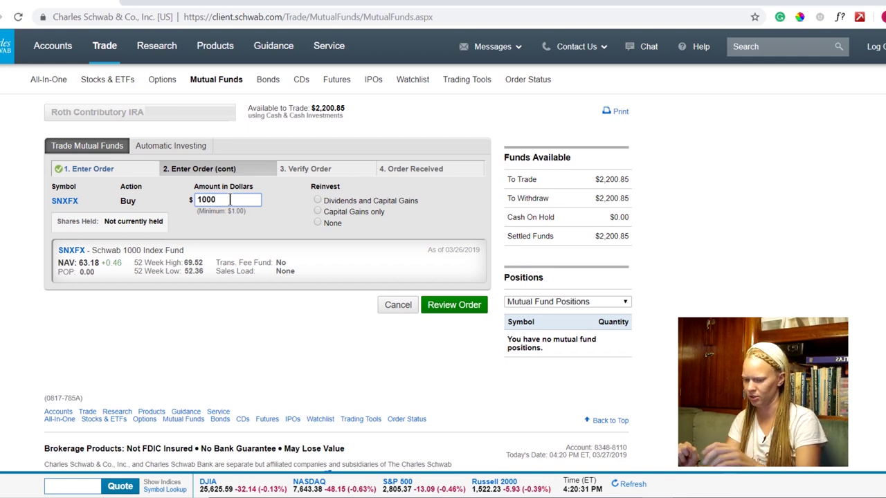
left_click(280, 220)
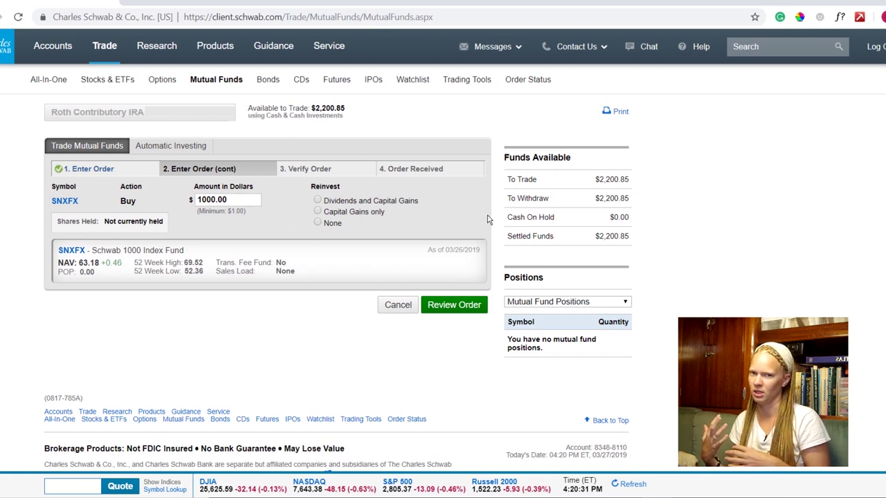
left_click(318, 223)
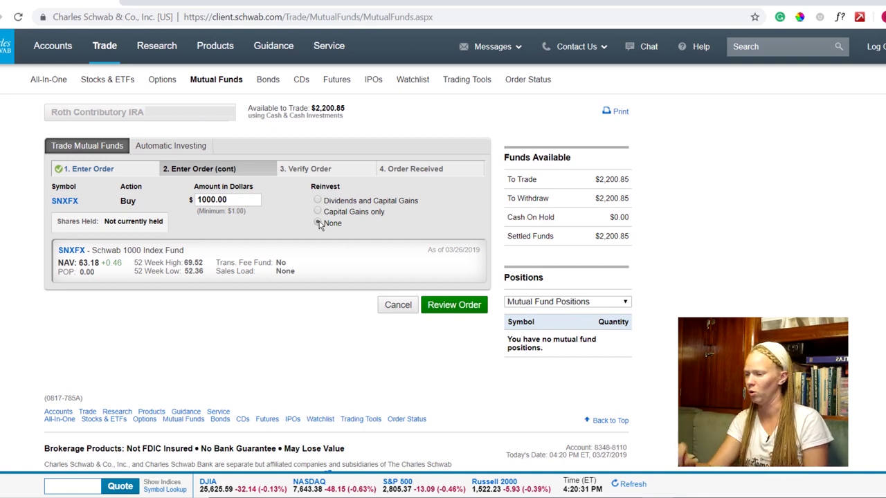
- Review the SNXFX buy order, check the 03/28/2019 trade date, and place it
left_click(454, 313)
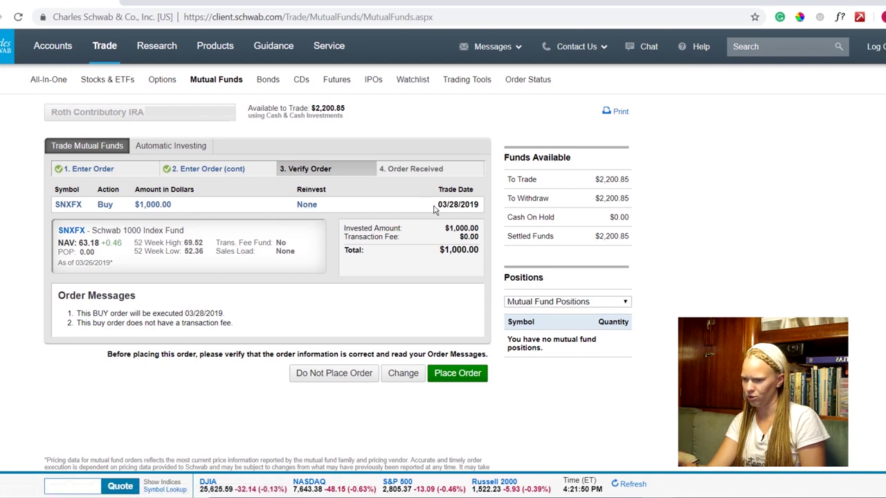
left_click_drag(434, 207, 487, 207)
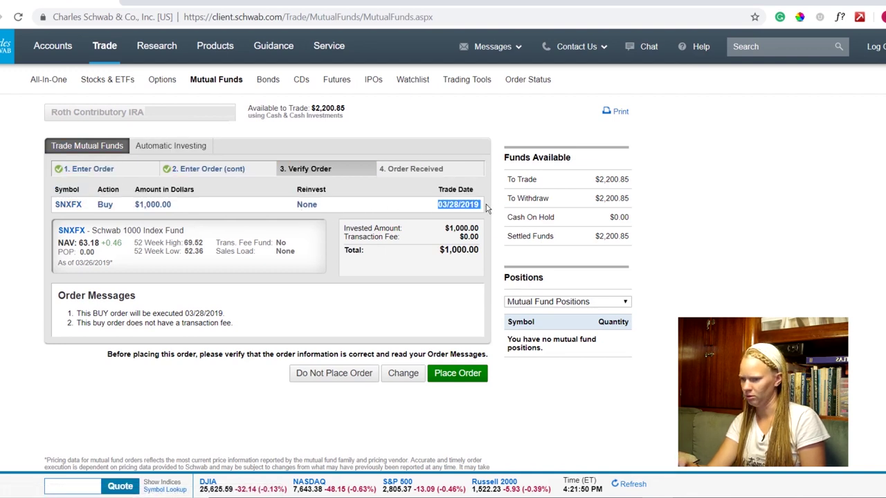
left_click(333, 280)
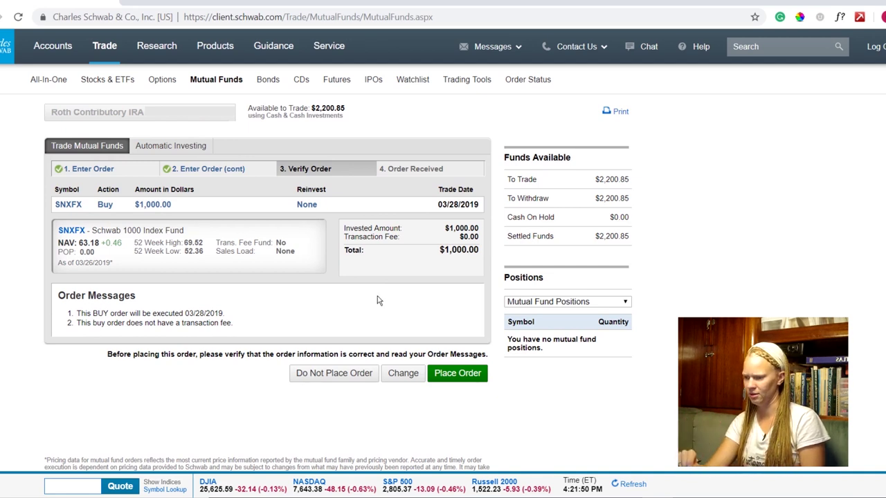
left_click(457, 383)
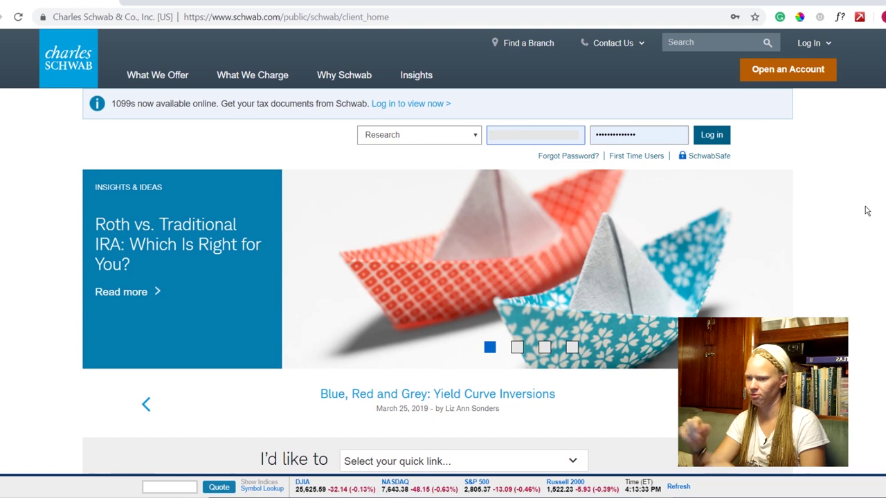
- Log back in to Schwab and go to the stock and ETF trading page
left_click(704, 135)
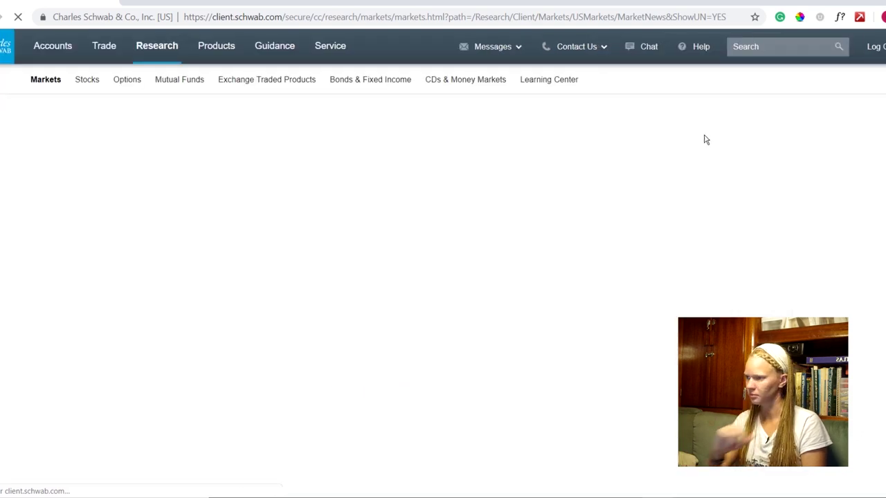
mouse_move(103, 46)
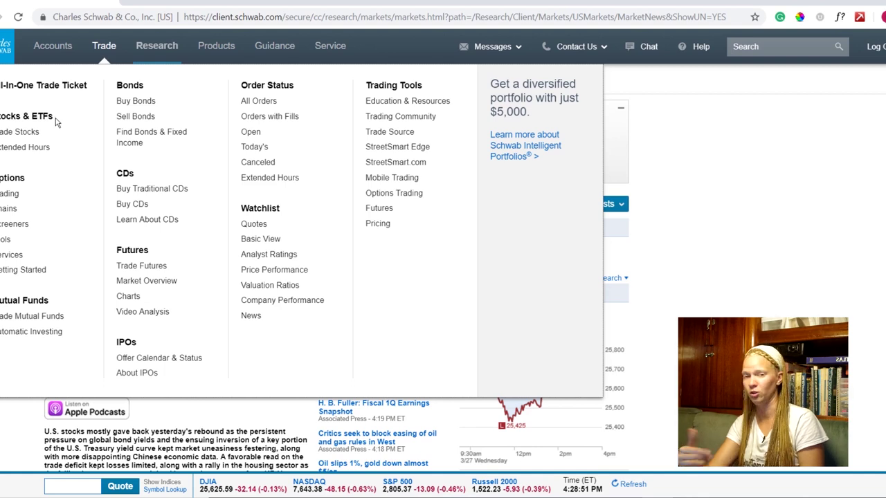
left_click(21, 133)
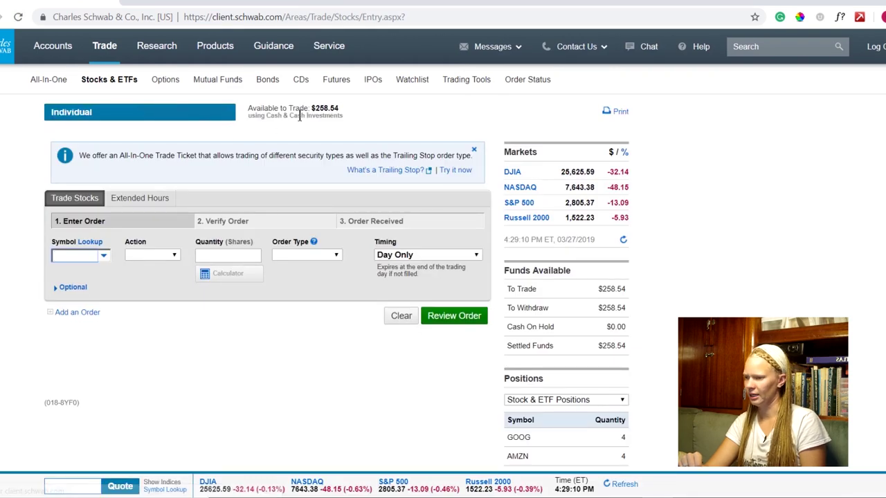
- Switch the stock order account to the Roth Contributory IRA
left_click(139, 112)
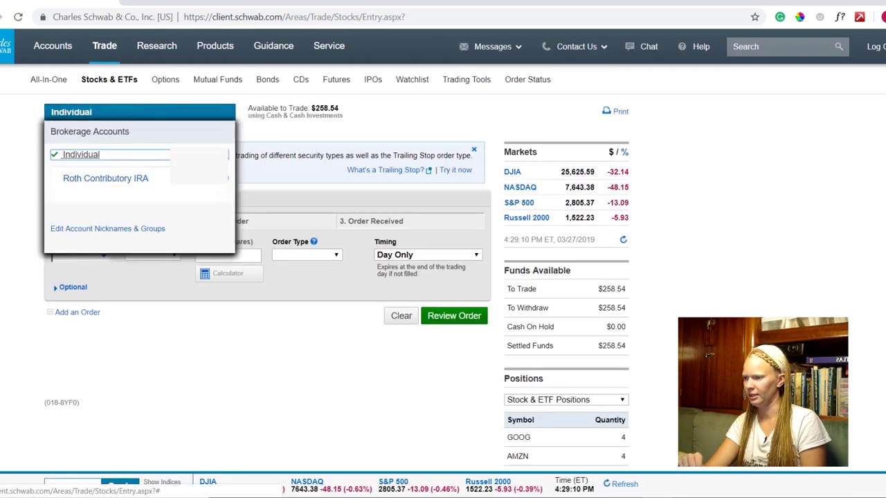
left_click(190, 181)
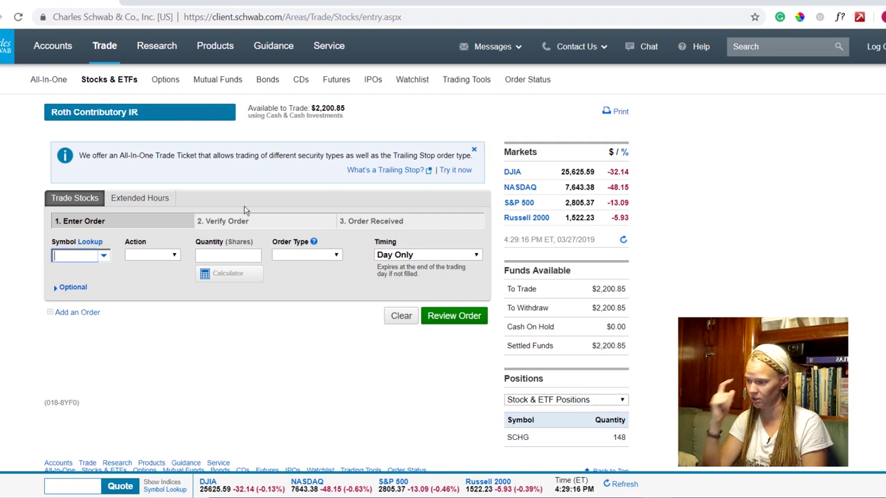
- Enter SCHG as the symbol with a Buy action, ready for the share quantity
type("schg")
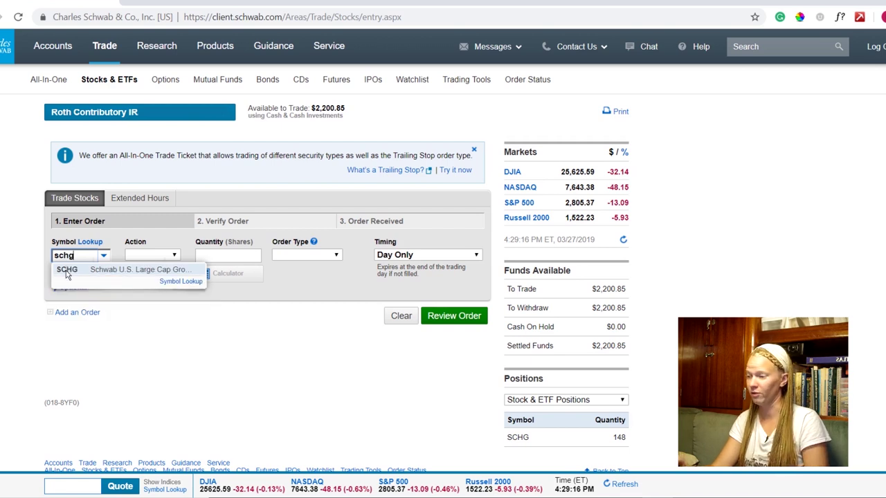
left_click(68, 270)
left_click(164, 258)
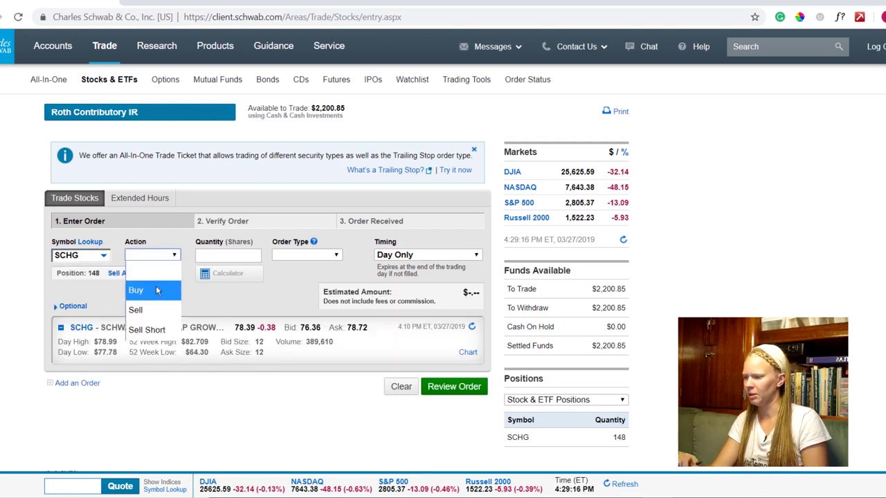
left_click(158, 290)
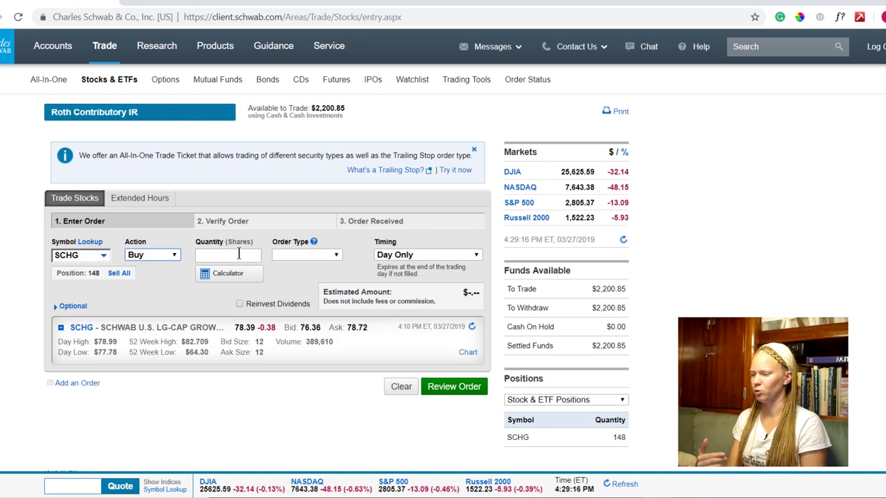
left_click(239, 254)
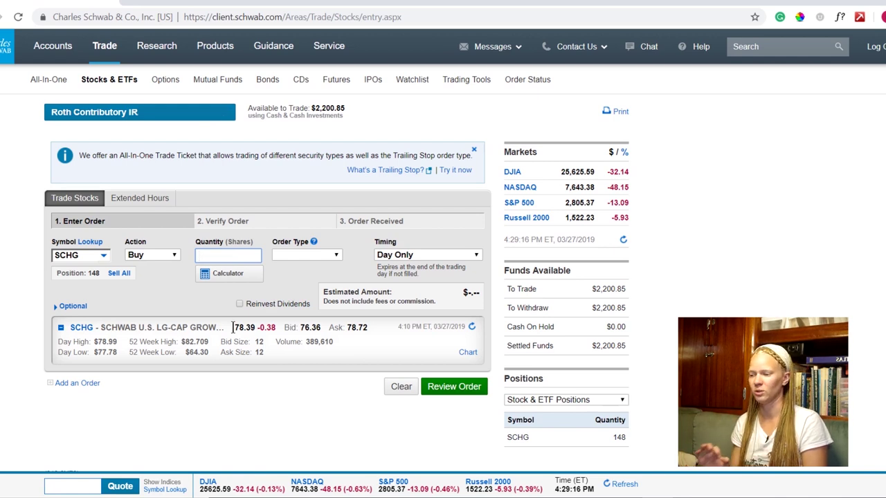
- Use the calculator to size a $1000 purchase at 12 shares, as a Market Order
left_click(223, 276)
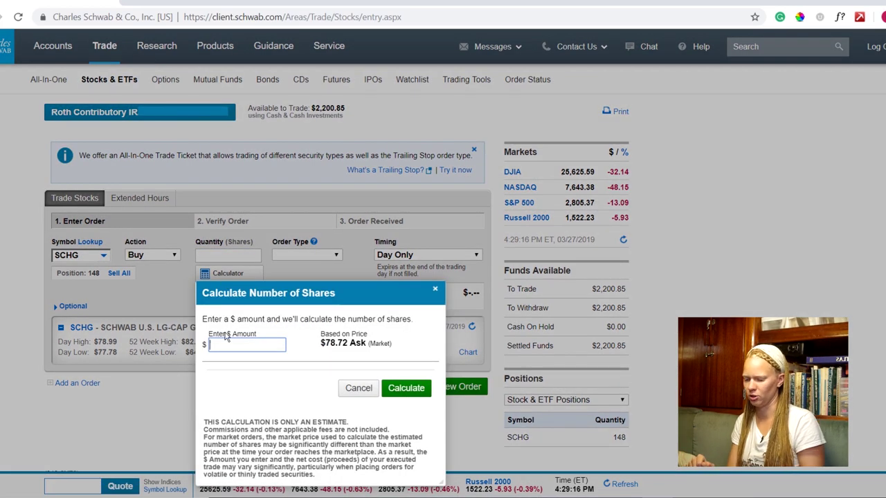
type("1000")
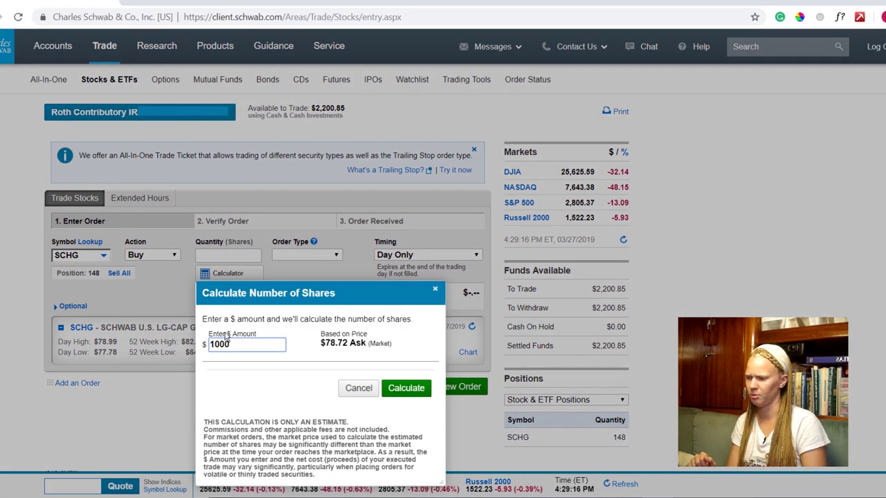
left_click(406, 388)
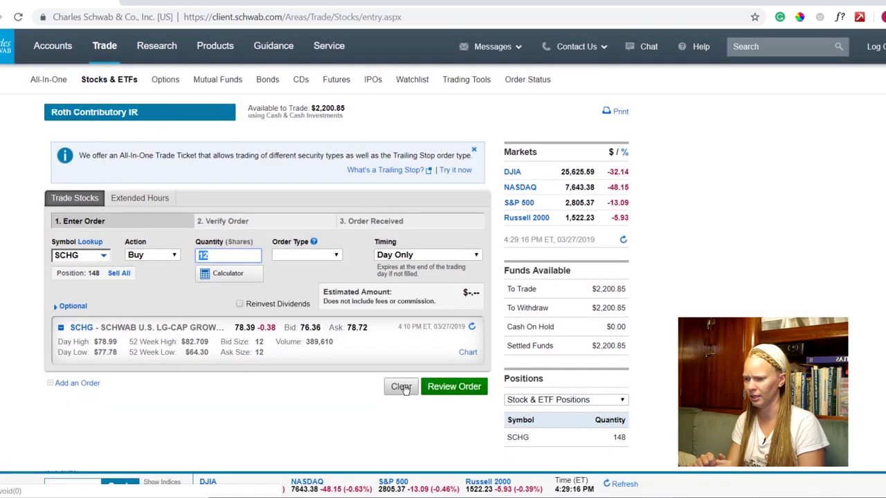
left_click(235, 256)
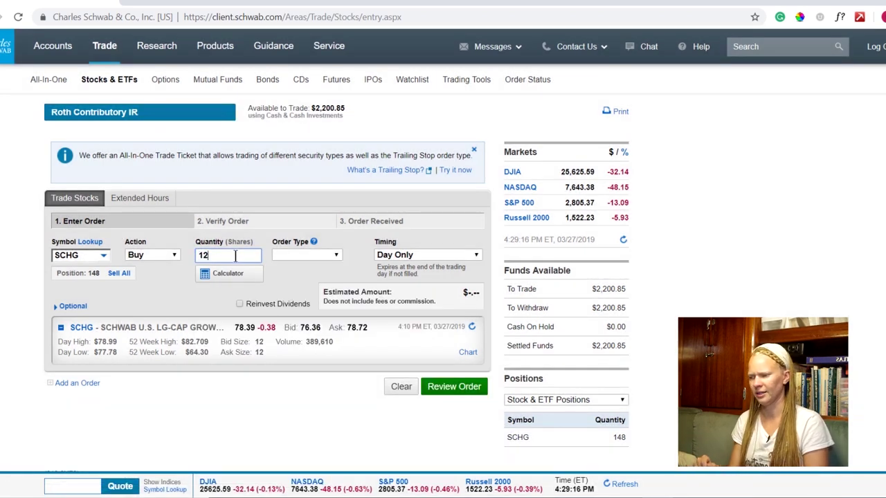
left_click(315, 258)
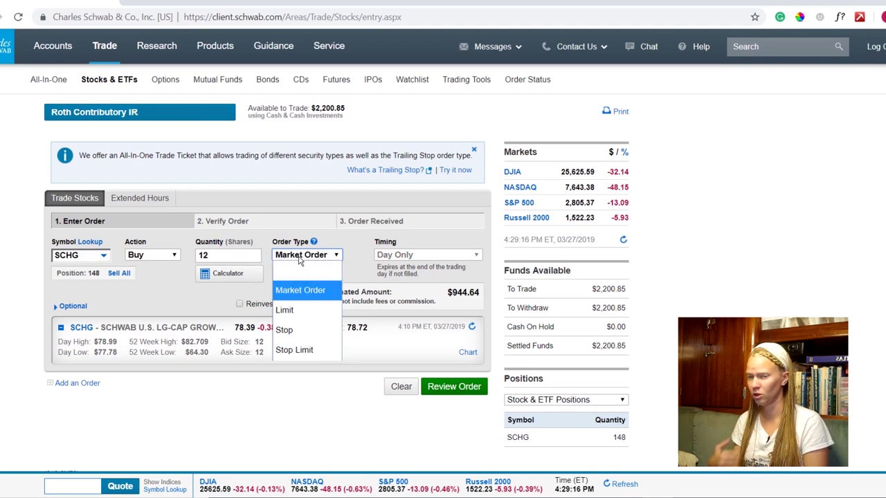
left_click(299, 293)
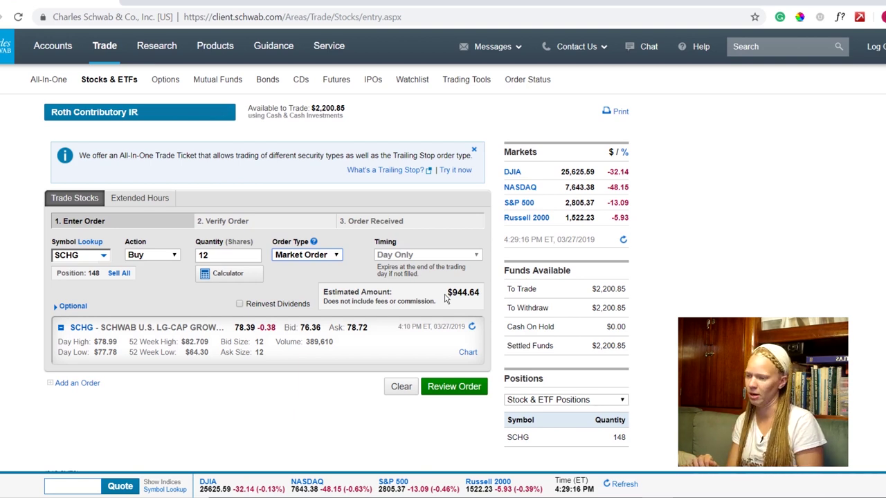
left_click(336, 257)
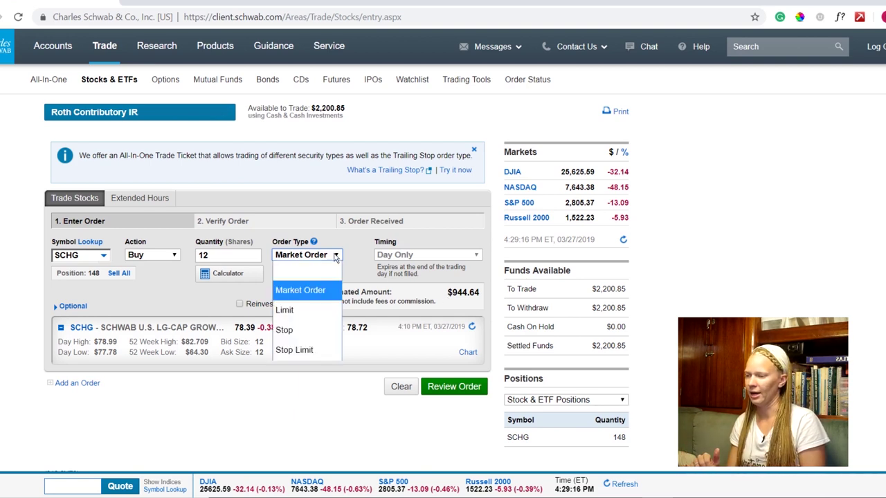
- Make the SCHG buy a $78.00 Limit order, Good Until Canceled, and send it for review
left_click(301, 313)
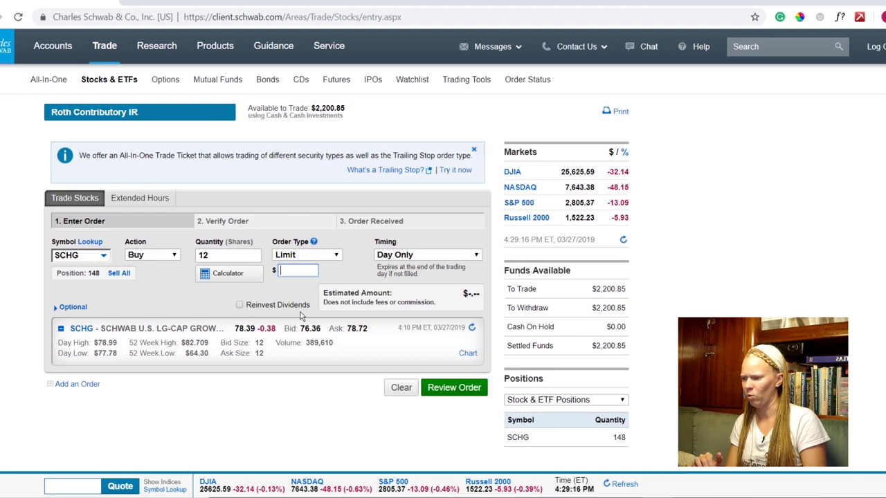
left_click_drag(235, 328, 255, 328)
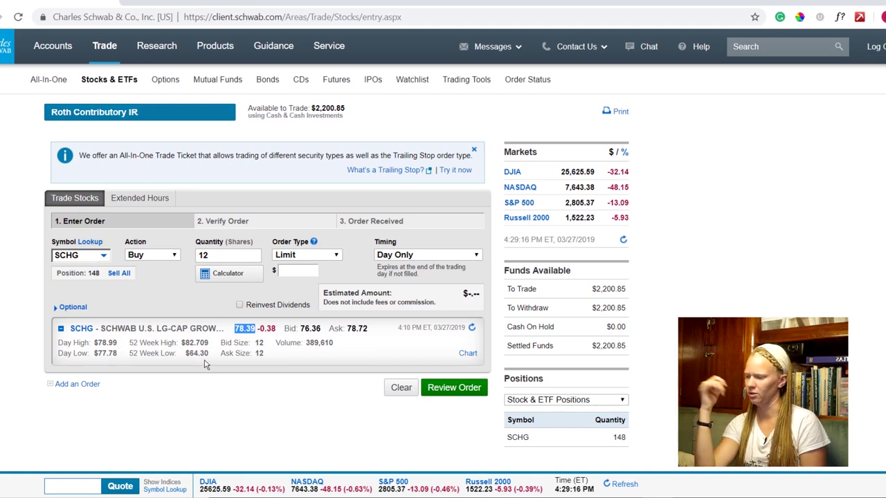
left_click(290, 269)
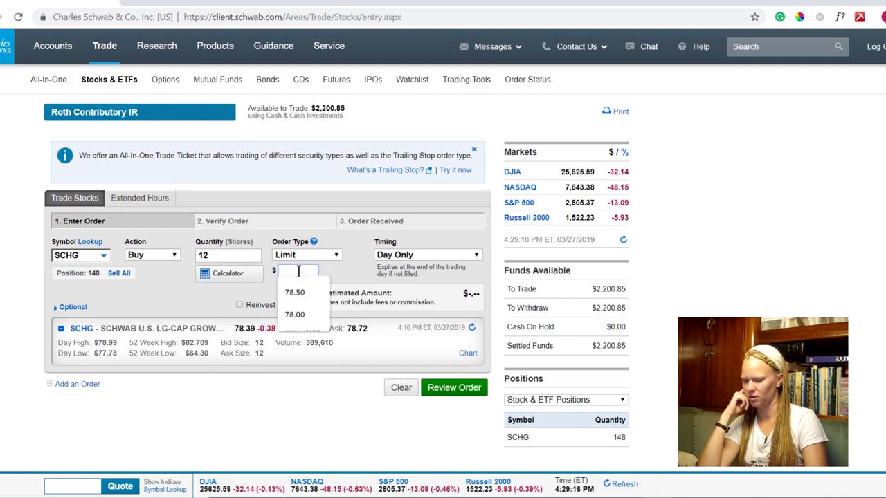
type("78.00")
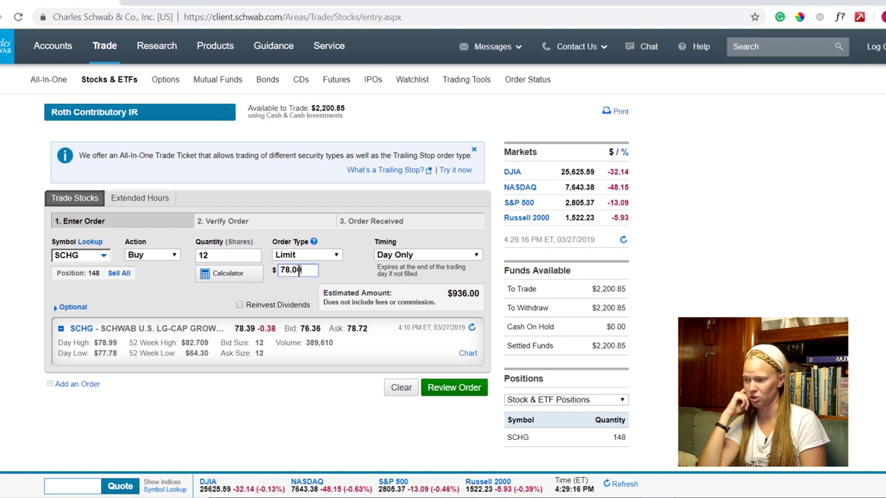
left_click(339, 276)
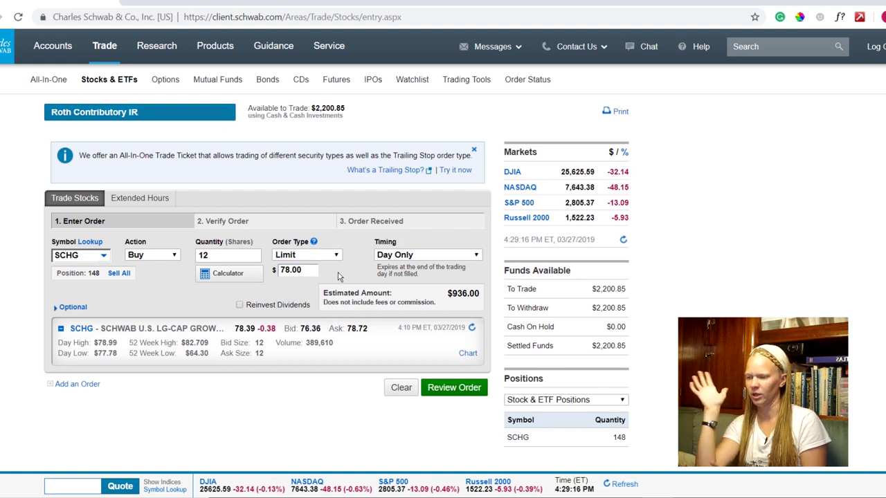
left_click(429, 258)
left_click(420, 289)
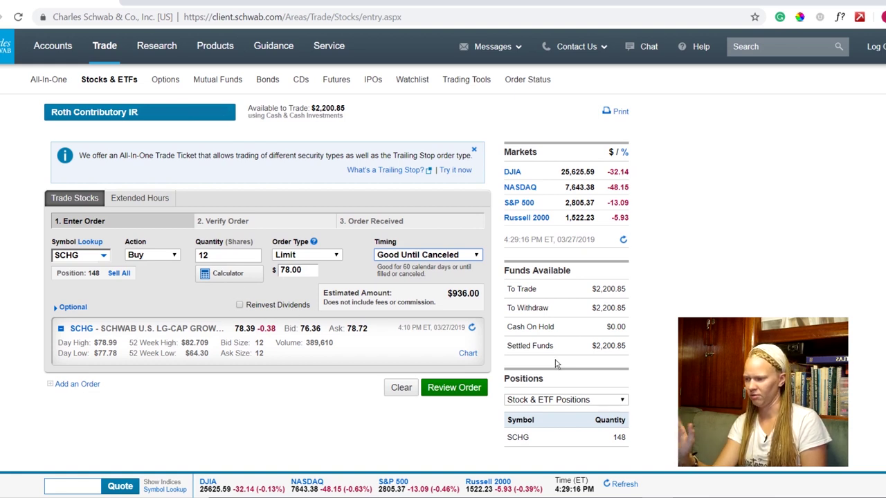
left_click(451, 397)
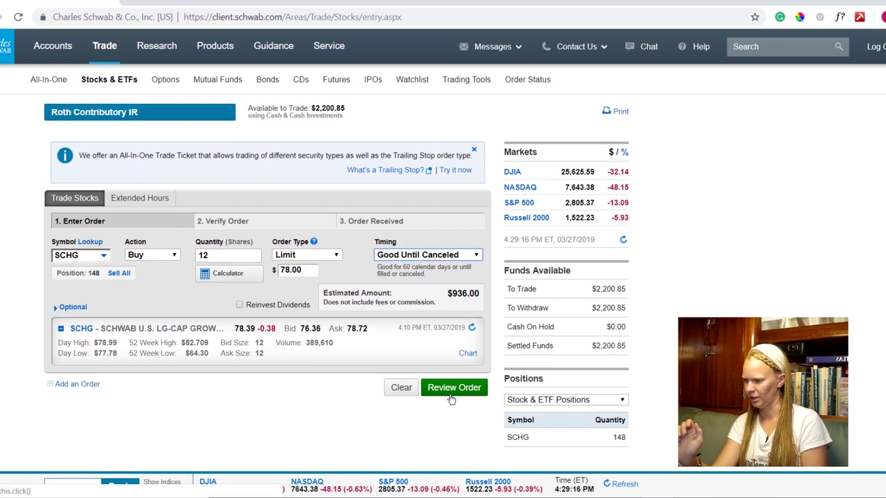
- Review and place the 12-share SCHG limit buy at $78.00, good until canceled
left_click(449, 391)
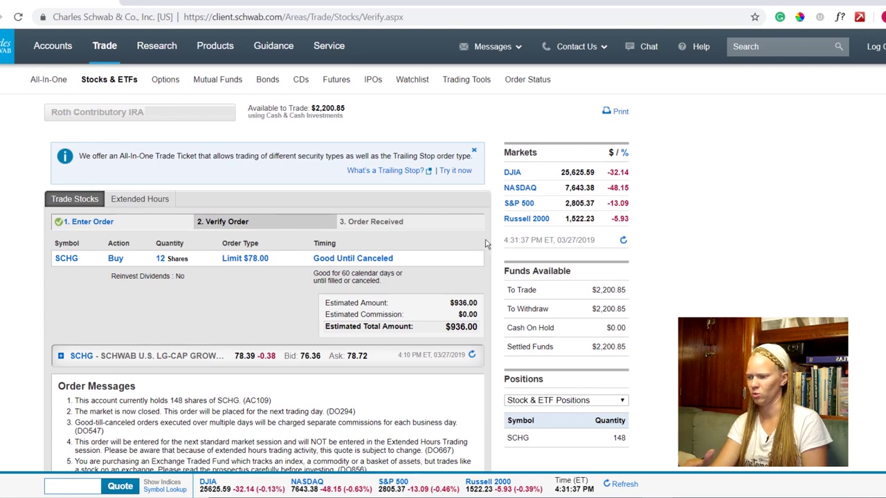
scroll(443, 251, "down", 3)
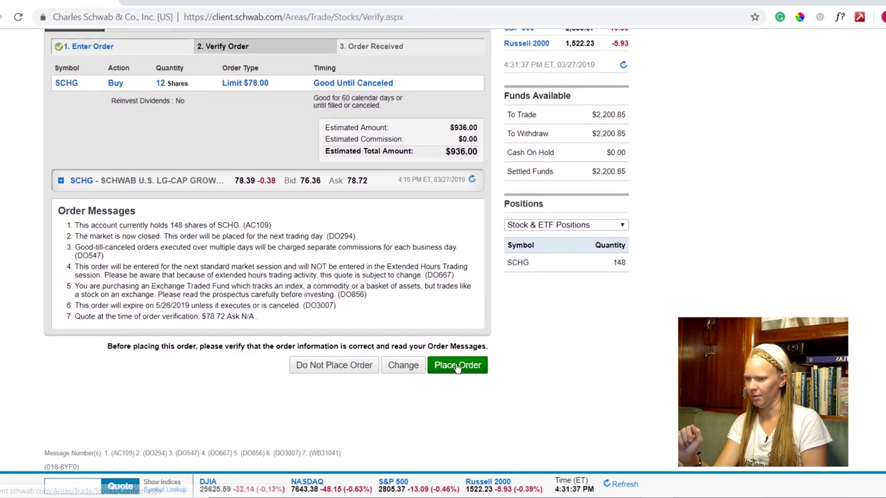
left_click(457, 370)
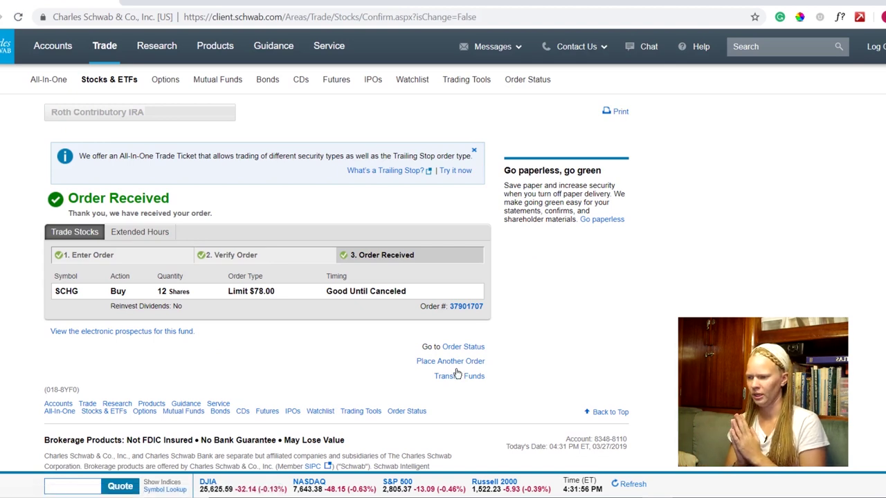
- Clear the accidental text selection on the SCHG Order Received confirmation page
left_click_drag(457, 374, 352, 359)
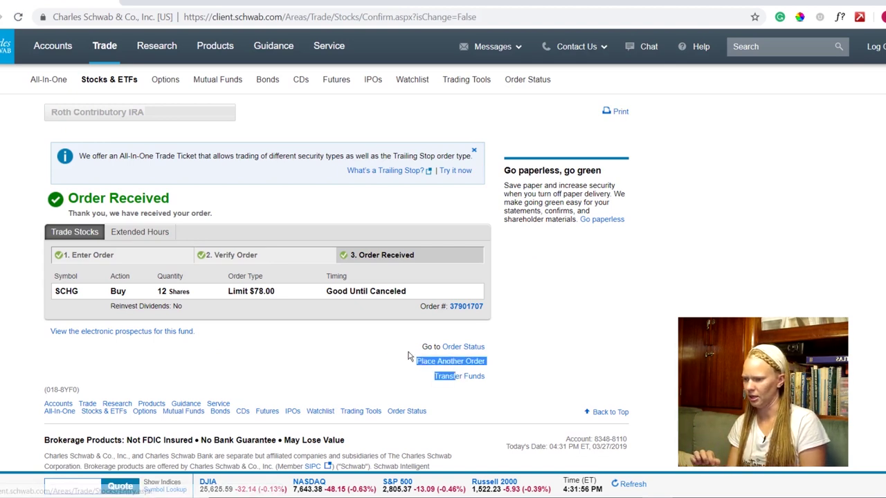
left_click(349, 360)
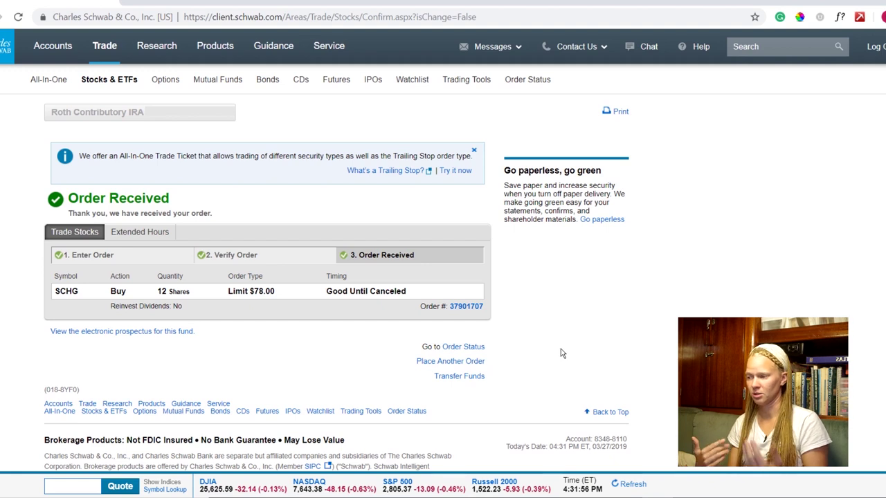